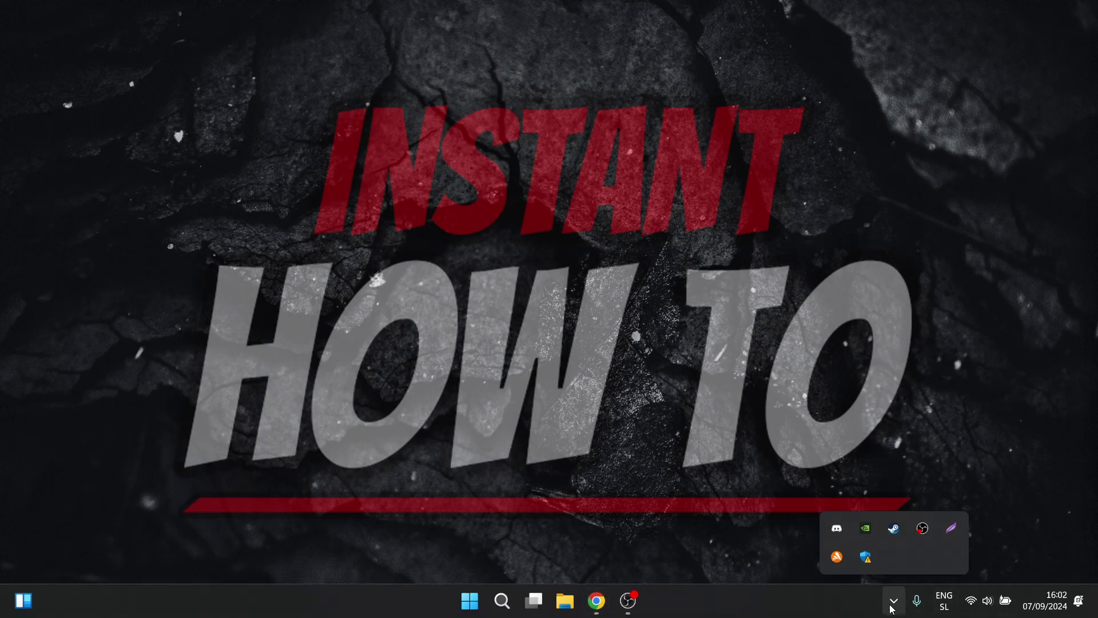
- Exit Steam from the system tray and search Task Manager for remaining "steam" processes
click(900, 606)
click(900, 607)
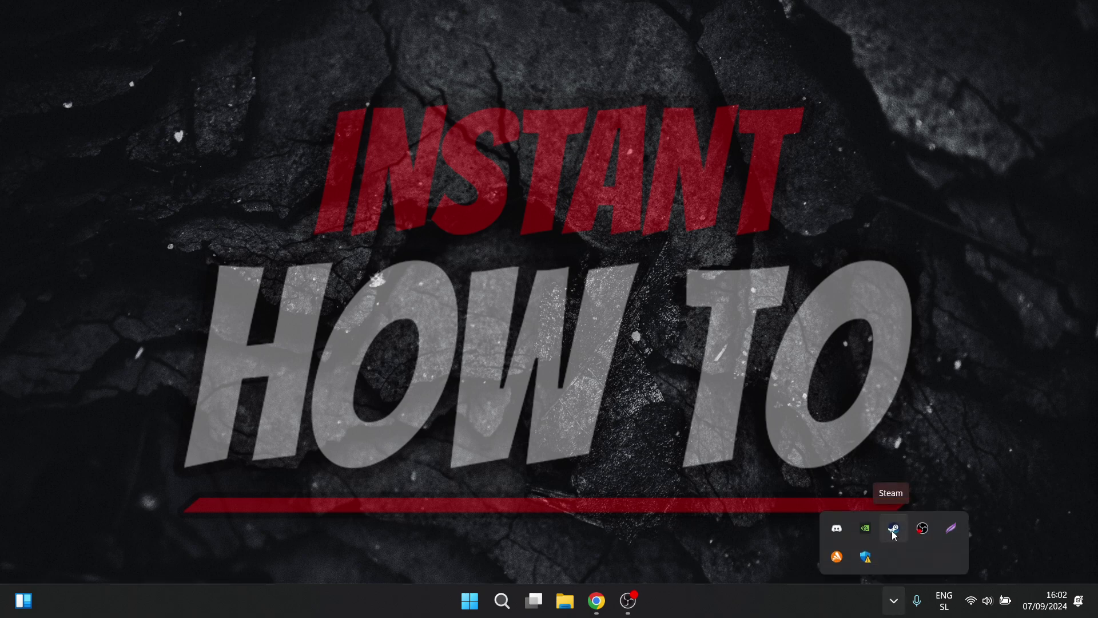
right_click(894, 530)
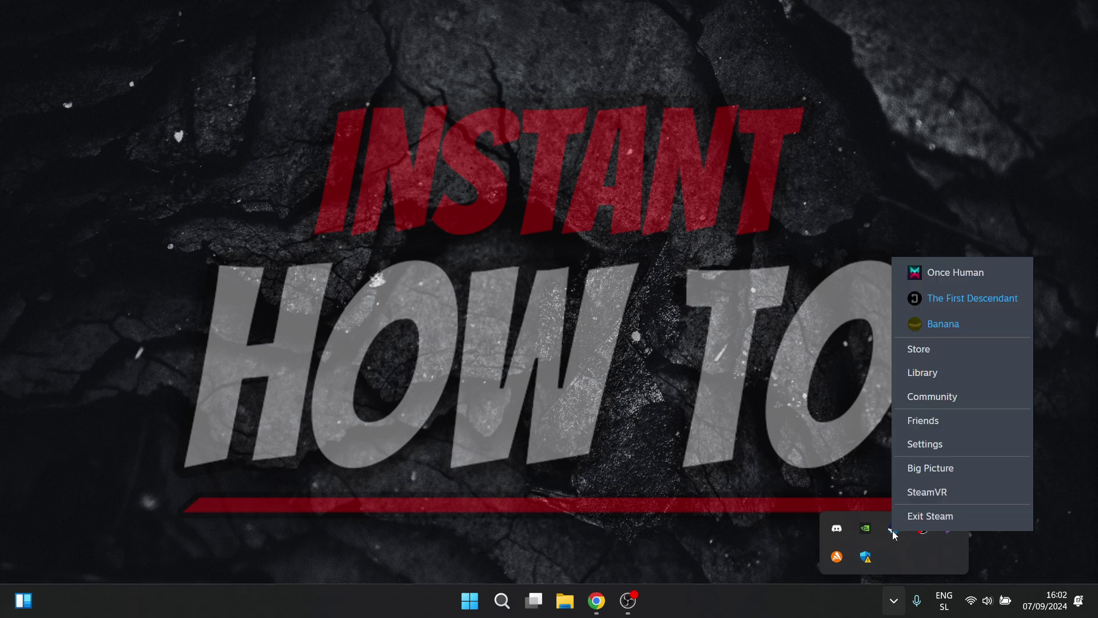
click(929, 515)
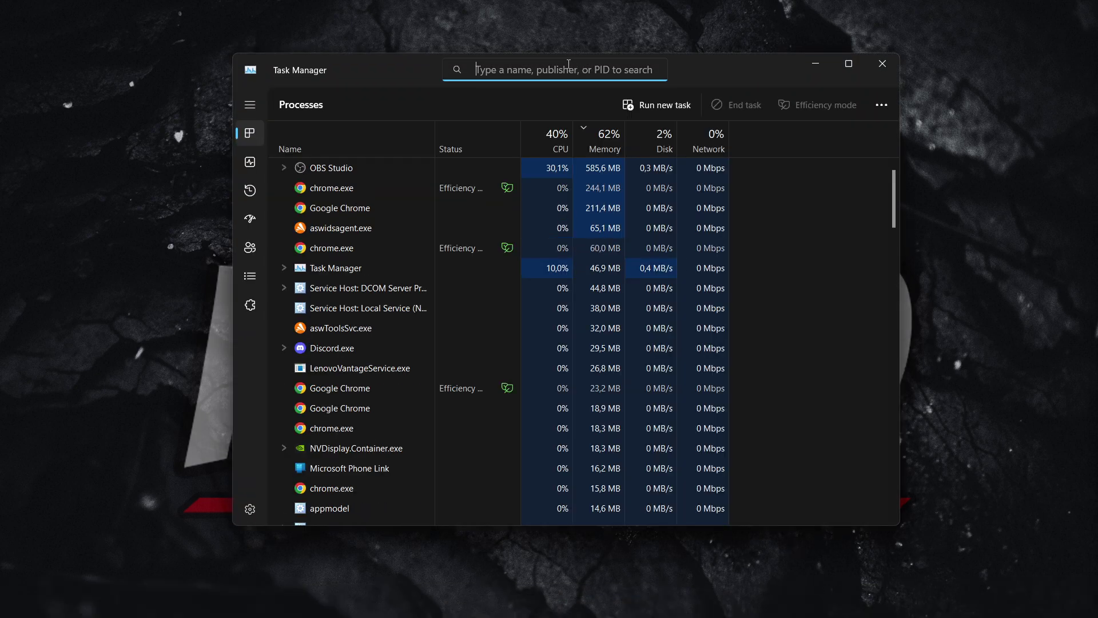
text(steam)
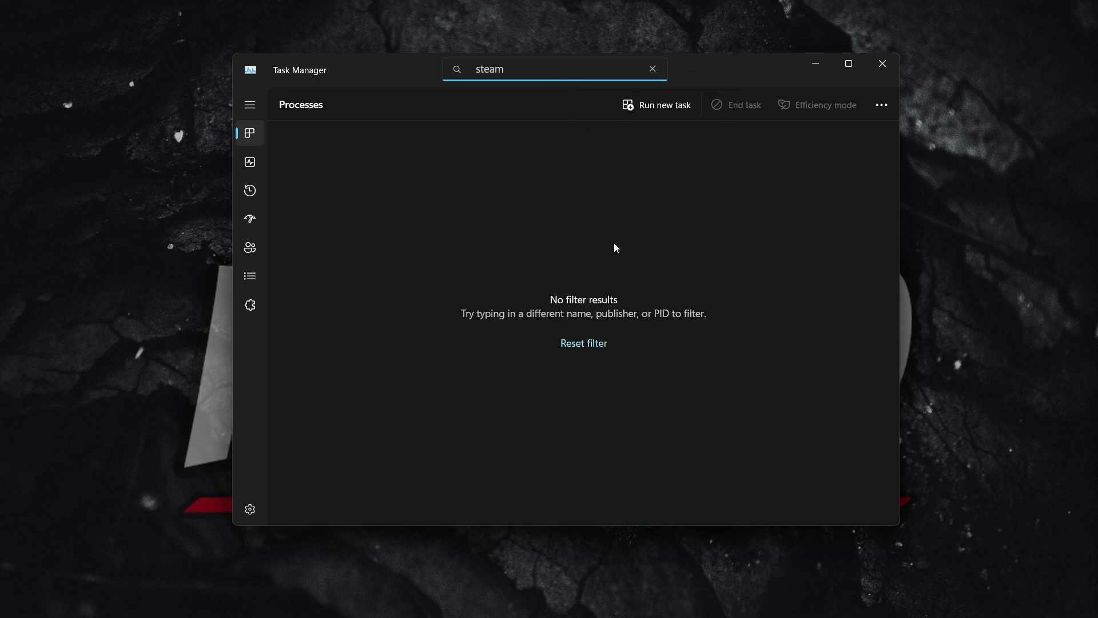
click(887, 67)
- Find Steam through Windows search, relaunch it, and open the Once Human page in the library
click(501, 600)
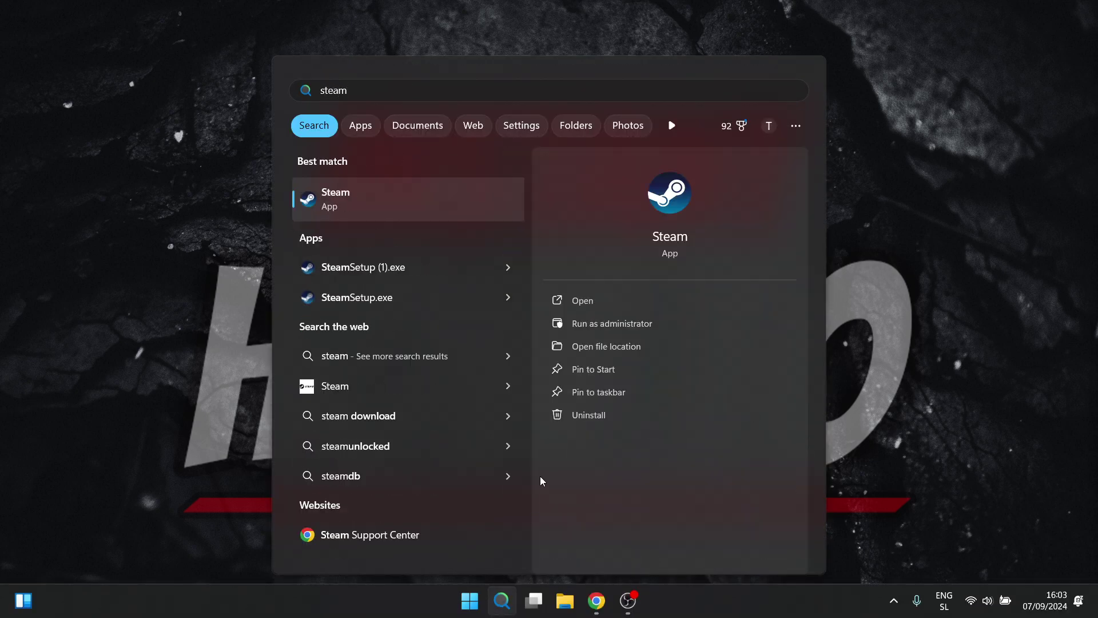
right_click(398, 200)
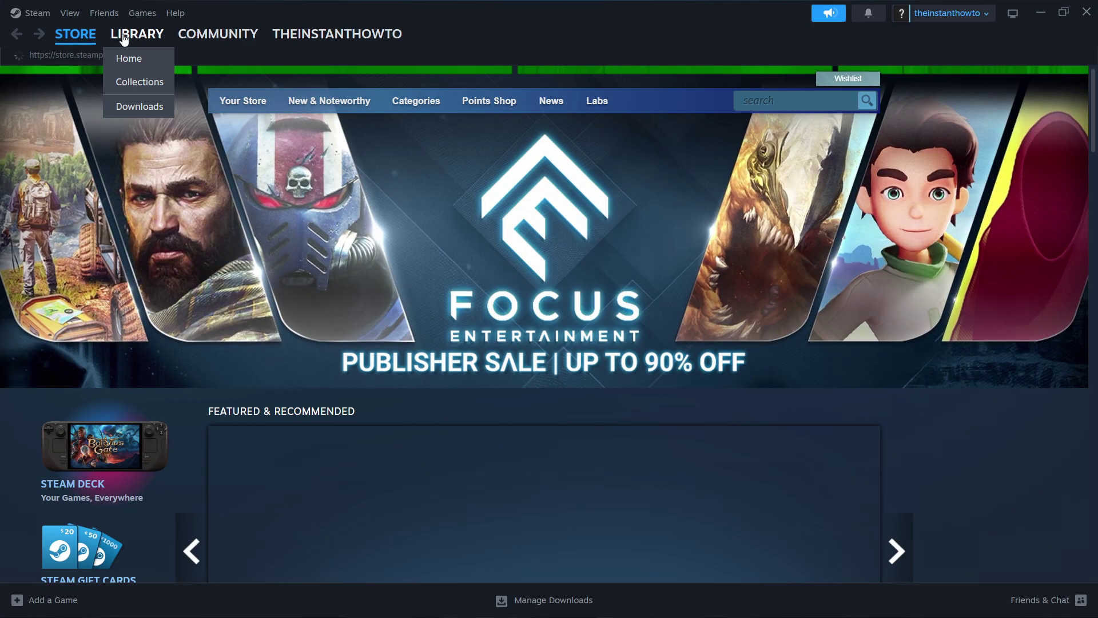
click(123, 38)
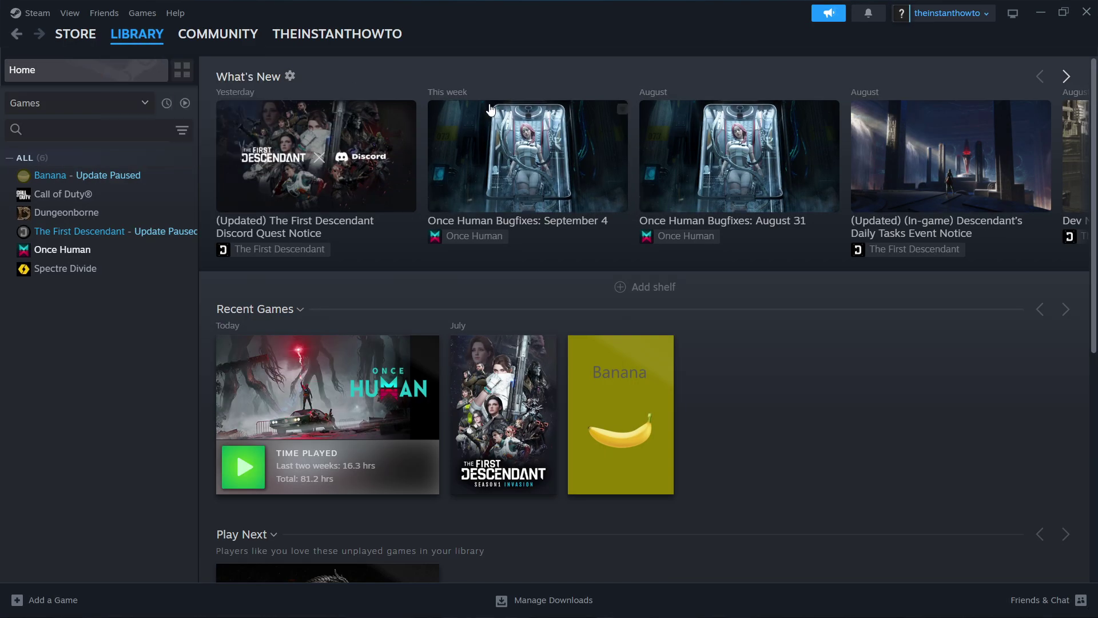
click(115, 252)
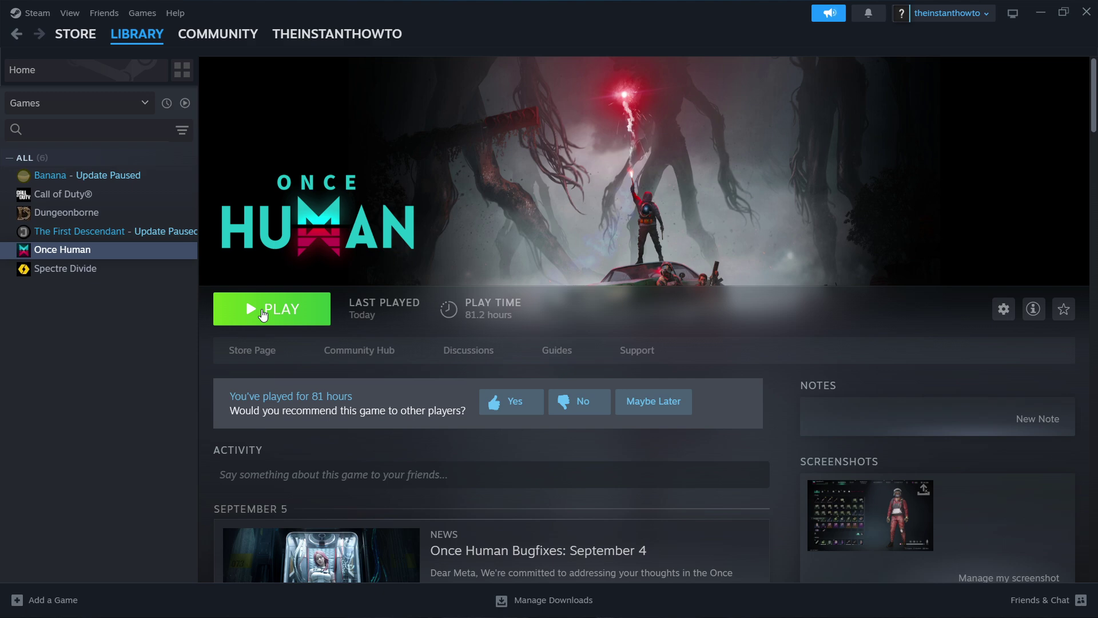
- Search the library for "wukon" and open the Black Myth: Wukong Benchmark Tool page
click(53, 130)
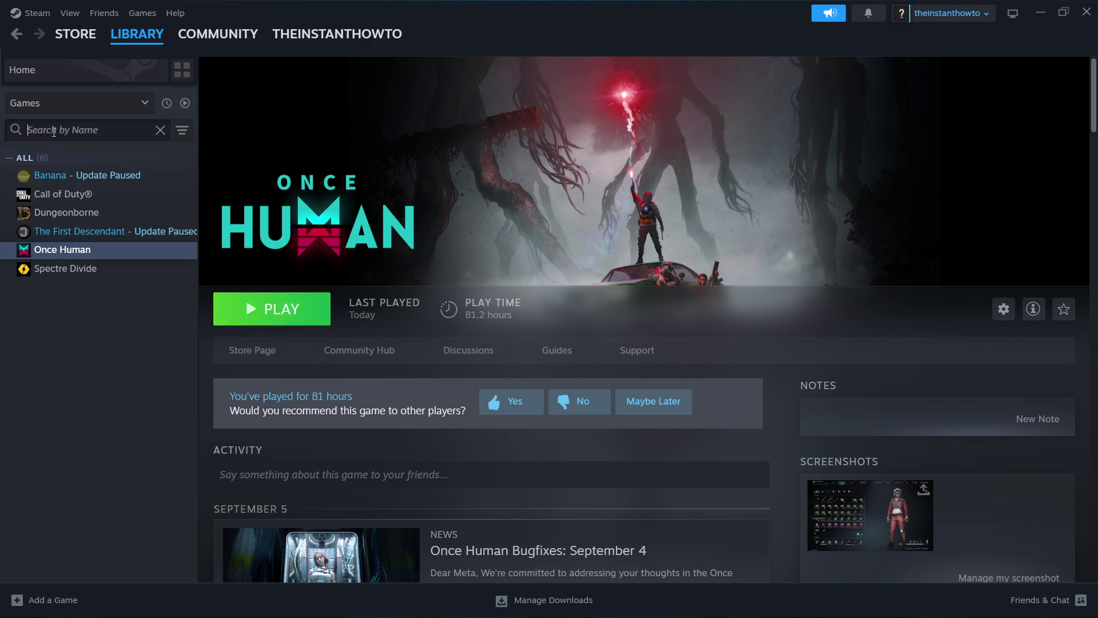
text(wukon)
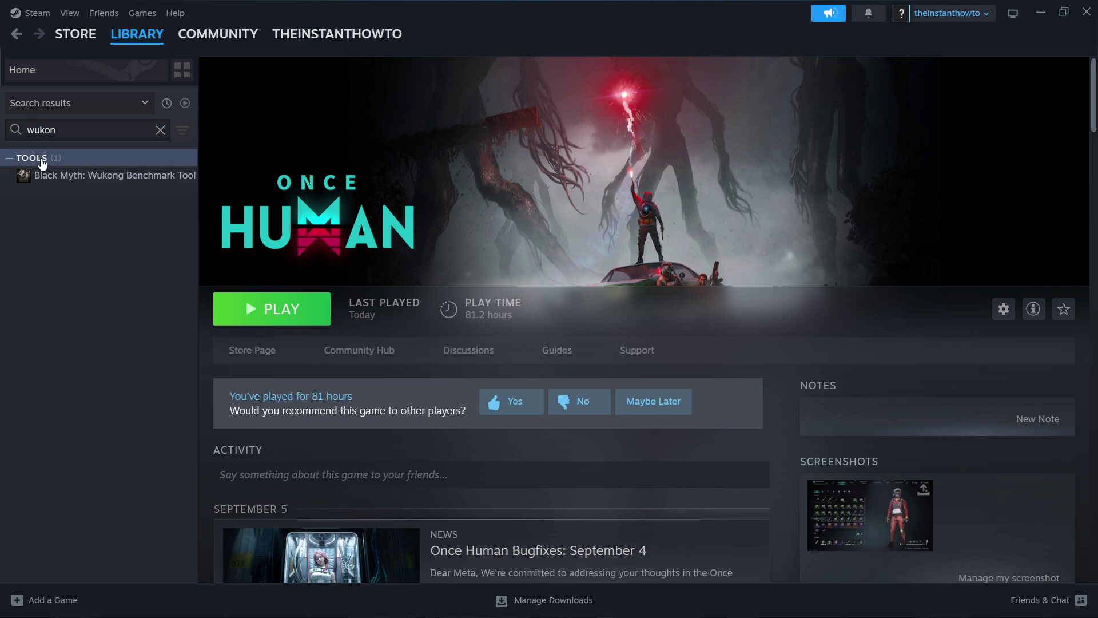
click(69, 176)
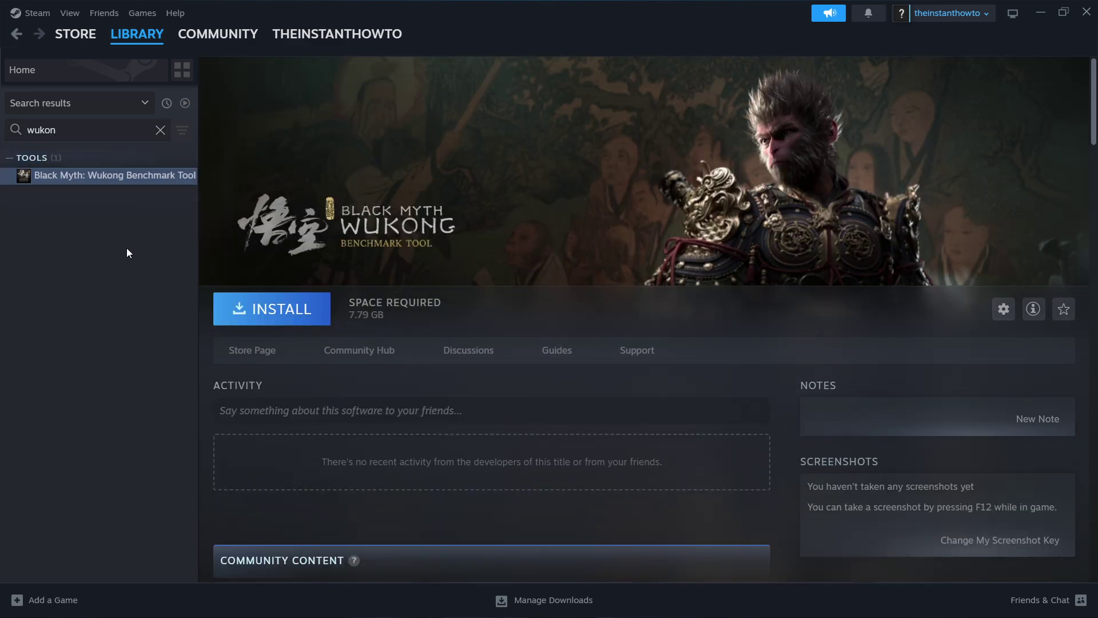
- Check in Steam's In Game settings that "Enable the Steam Overlay while in-game" is turned off
click(36, 14)
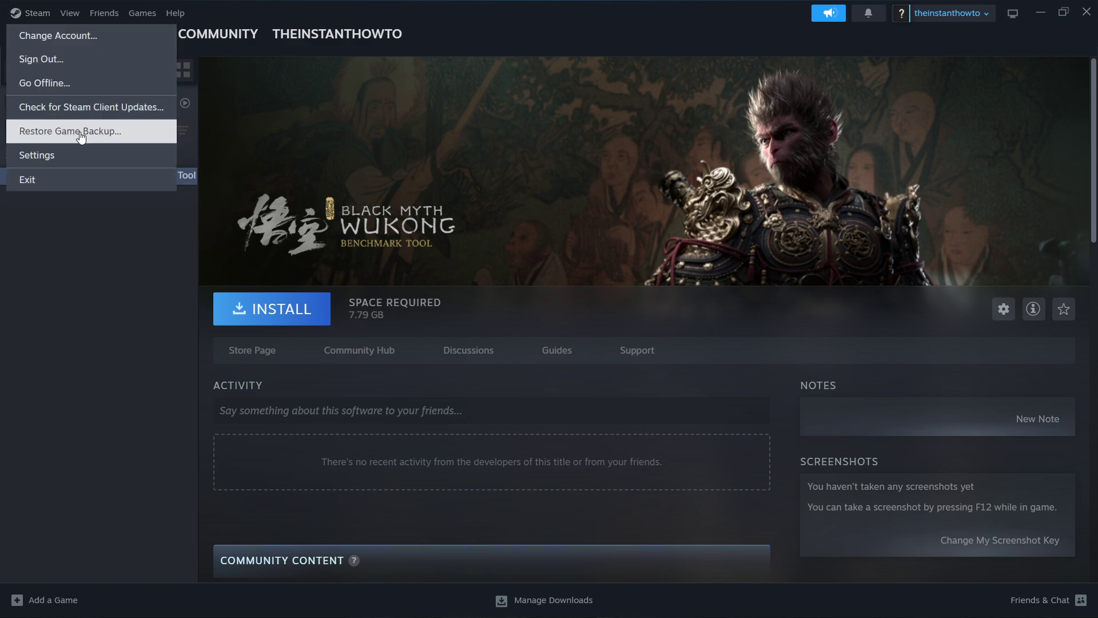
click(77, 158)
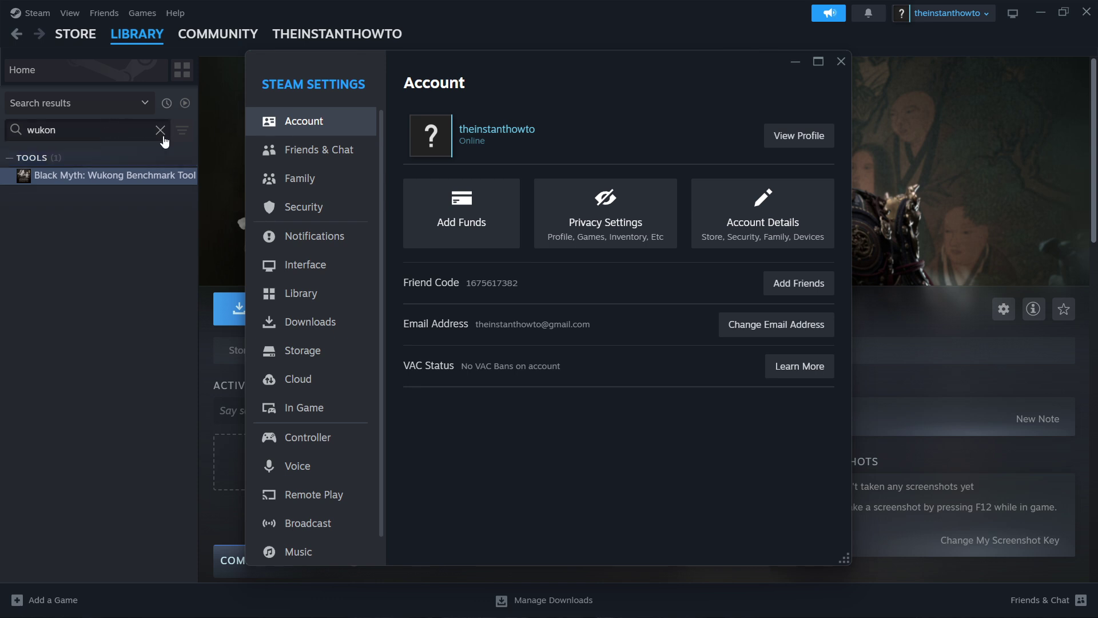
scroll(305, 403, down, 1)
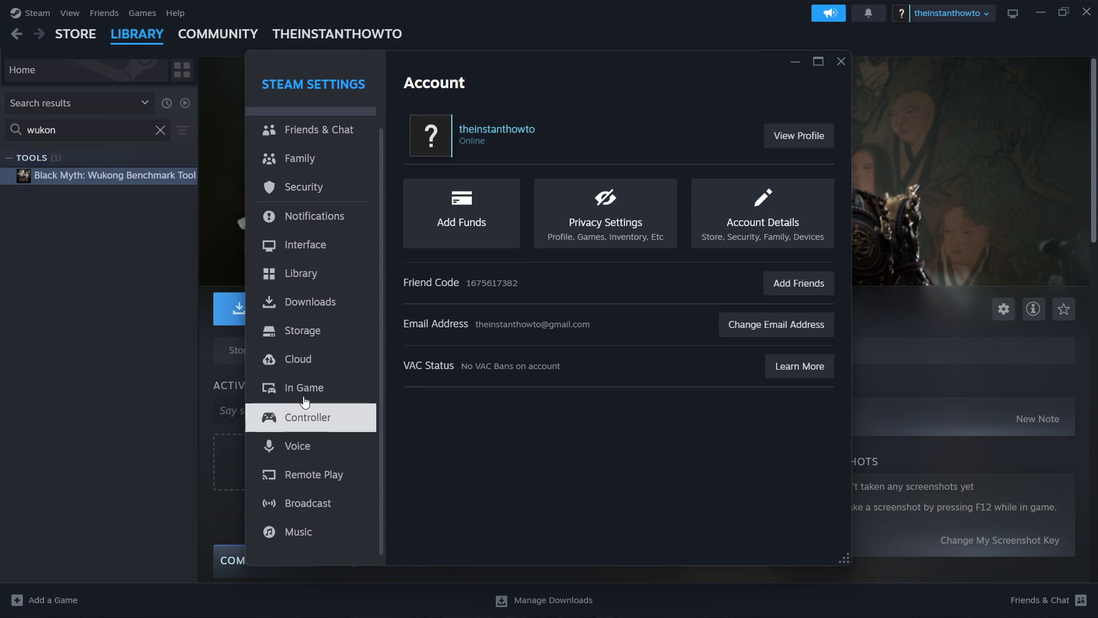
scroll(305, 402, up, 1)
click(304, 407)
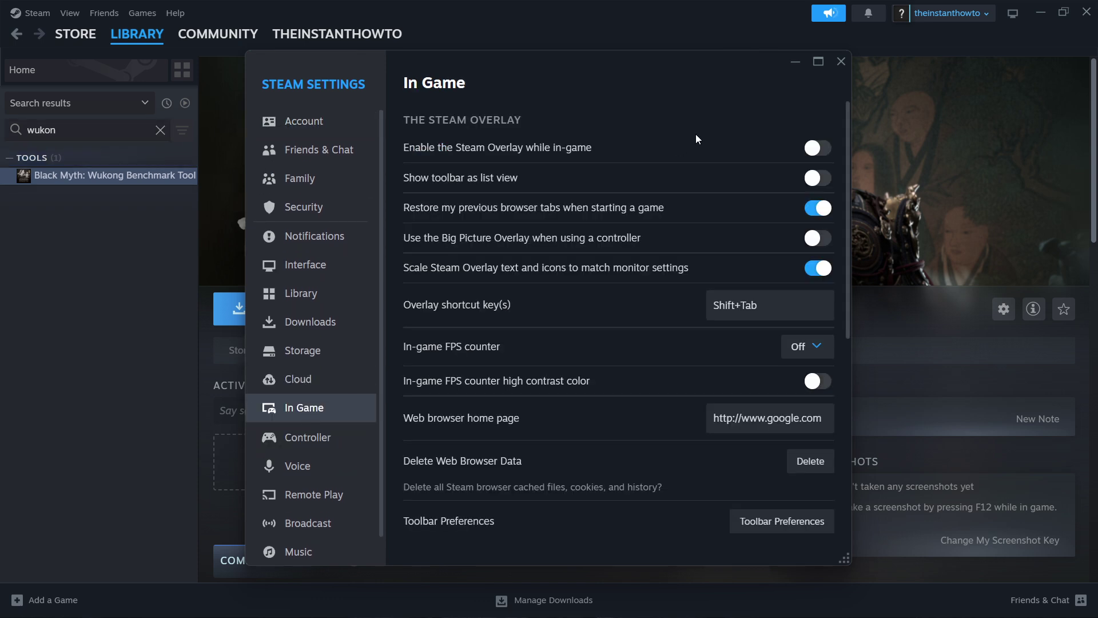
click(794, 148)
click(831, 151)
click(841, 63)
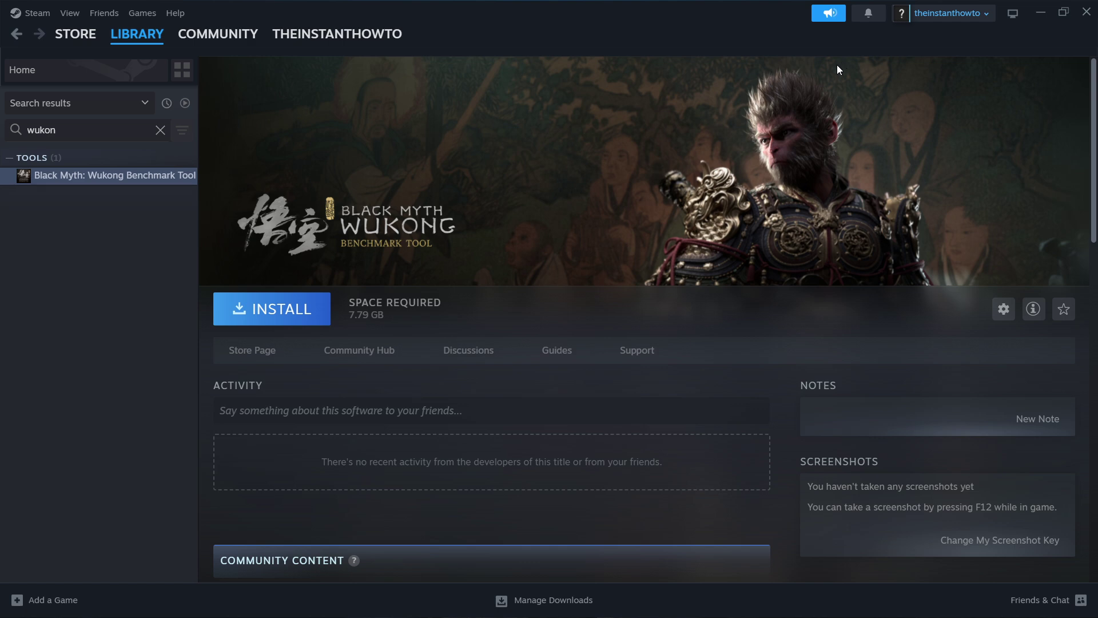
- Review the Installed Files properties of Once Human, including the option to verify the integrity of game files
click(121, 30)
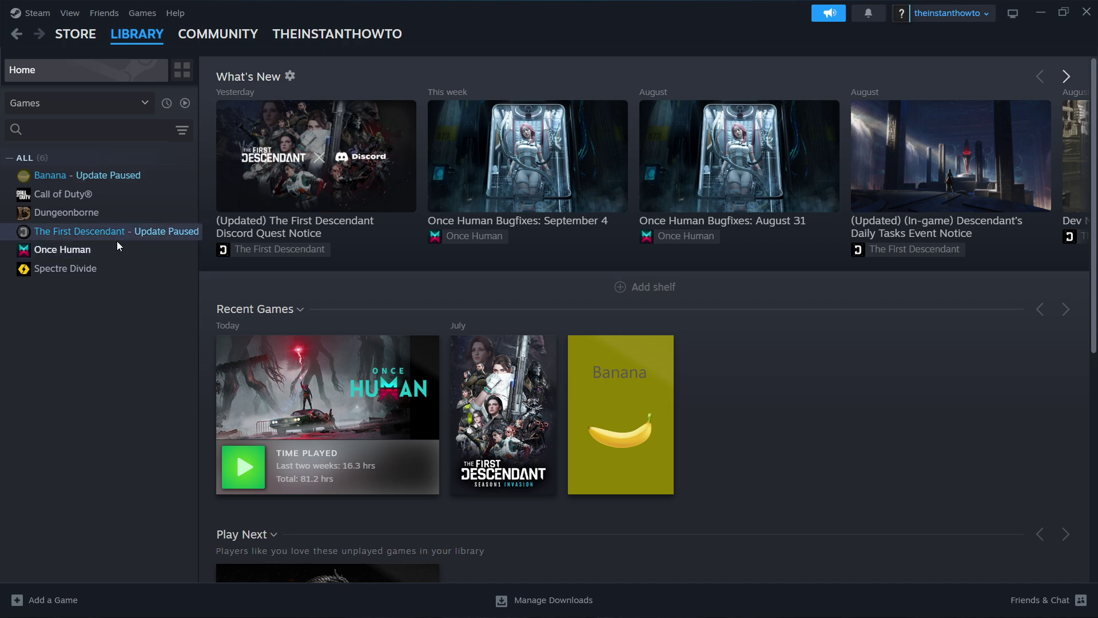
right_click(67, 249)
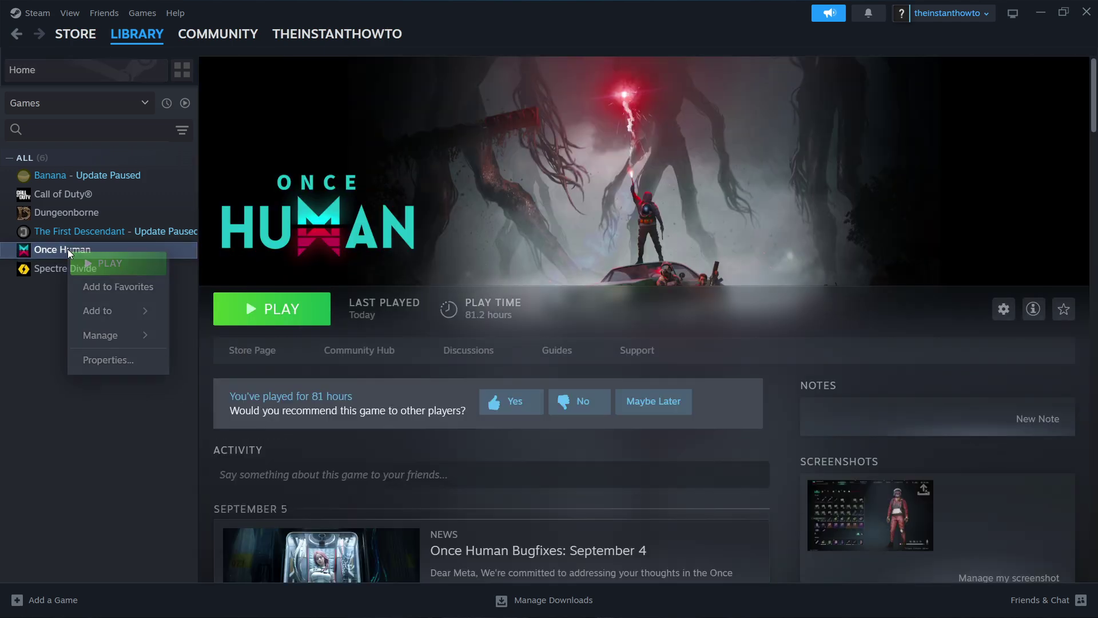
click(97, 360)
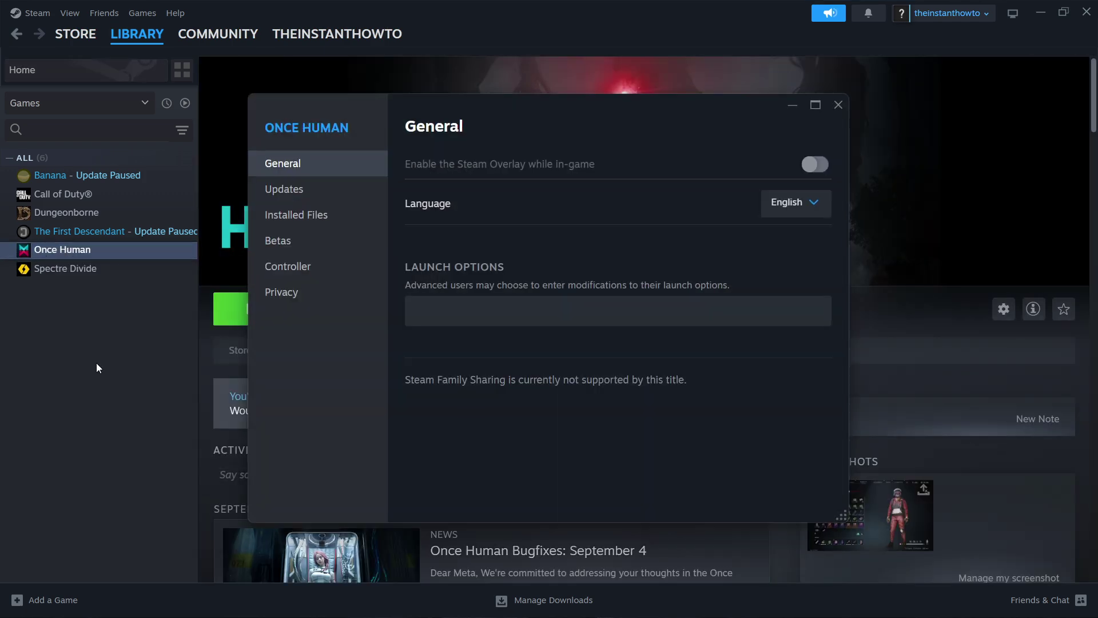
click(344, 222)
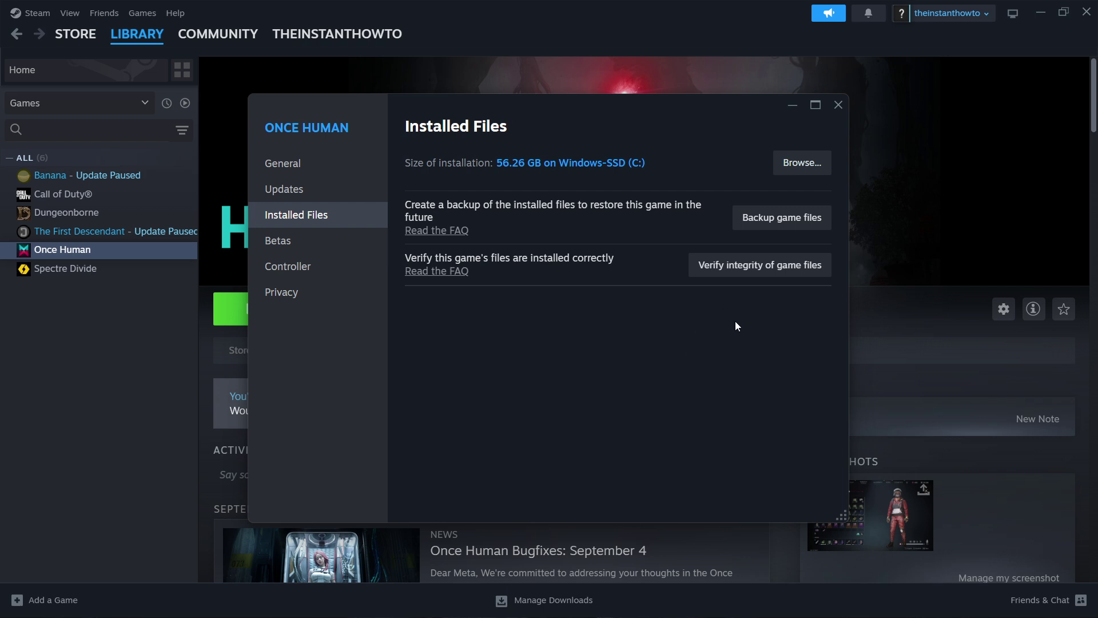
click(839, 105)
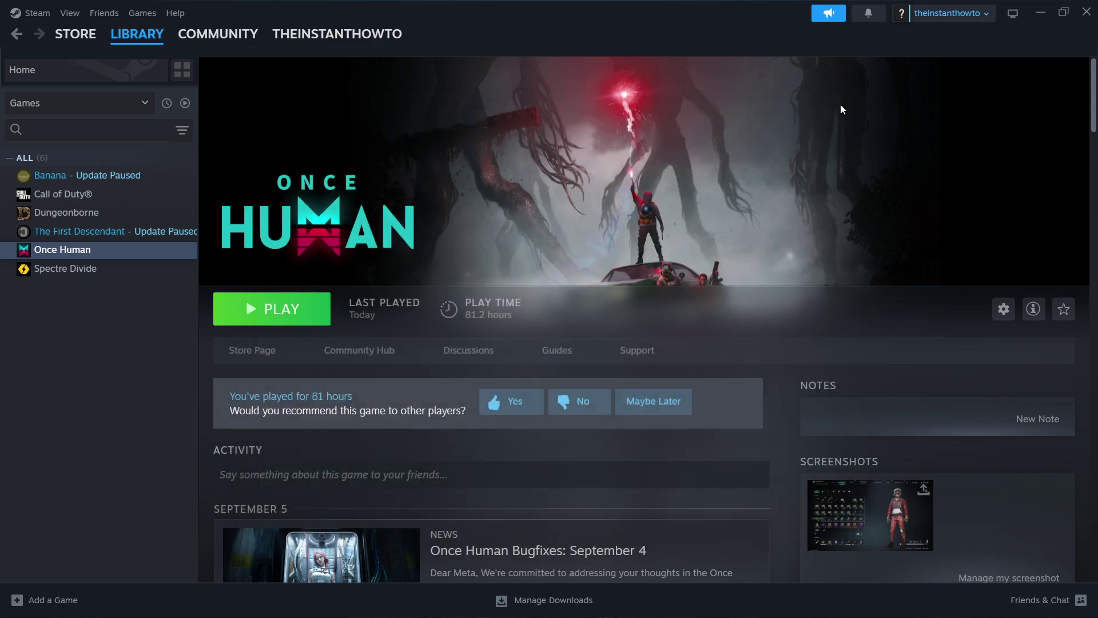
- Search the library for "wuko" and select Black Myth: Wukong Benchmark Tool
click(134, 127)
text(wud)
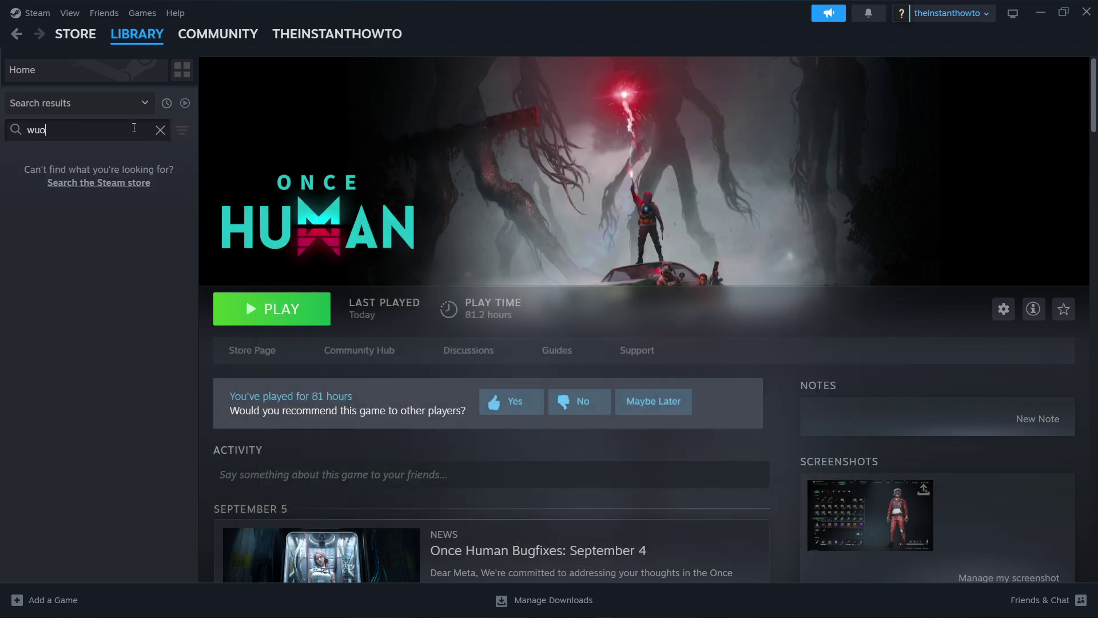
key(BackSpace)
text(ko)
click(91, 175)
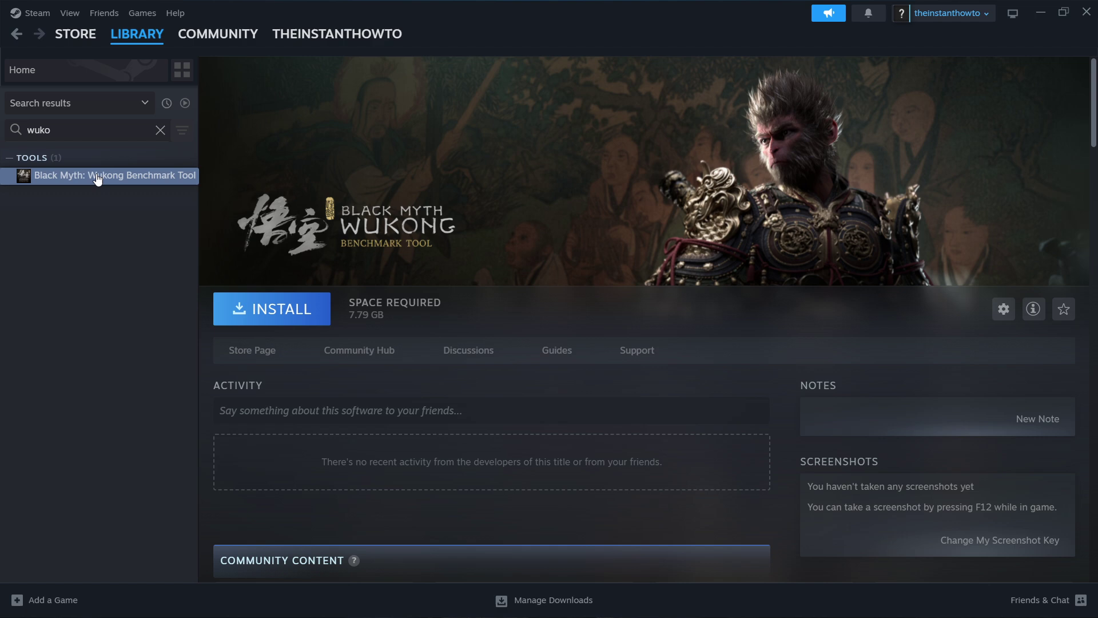
- Set the launch options of Black Myth: Wukong Benchmark Tool to -dx11 in its properties
right_click(97, 176)
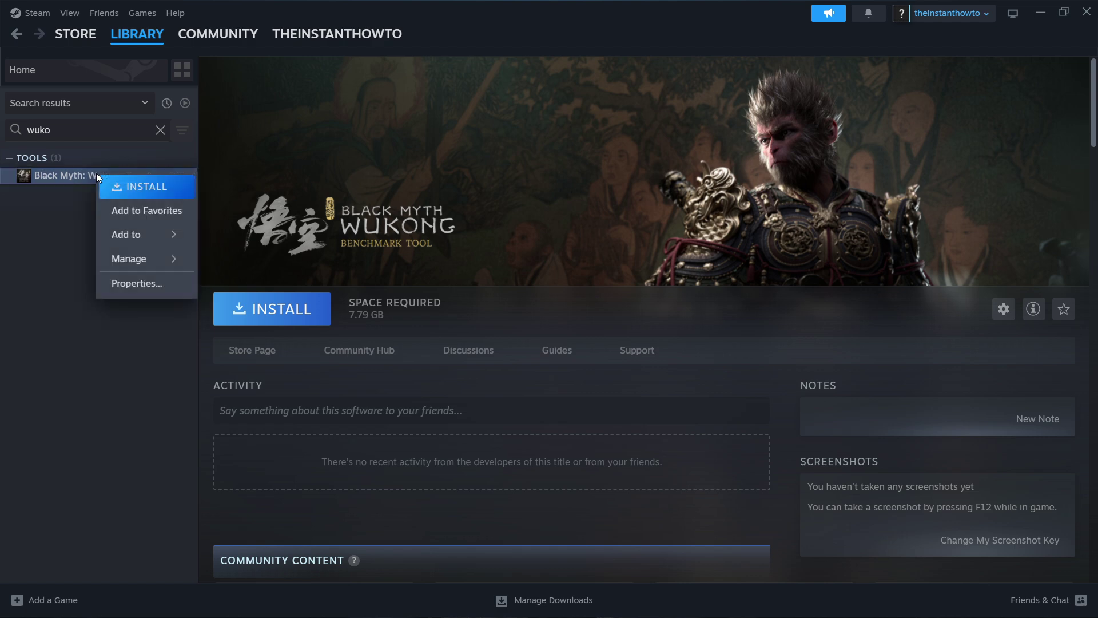
click(139, 284)
click(522, 325)
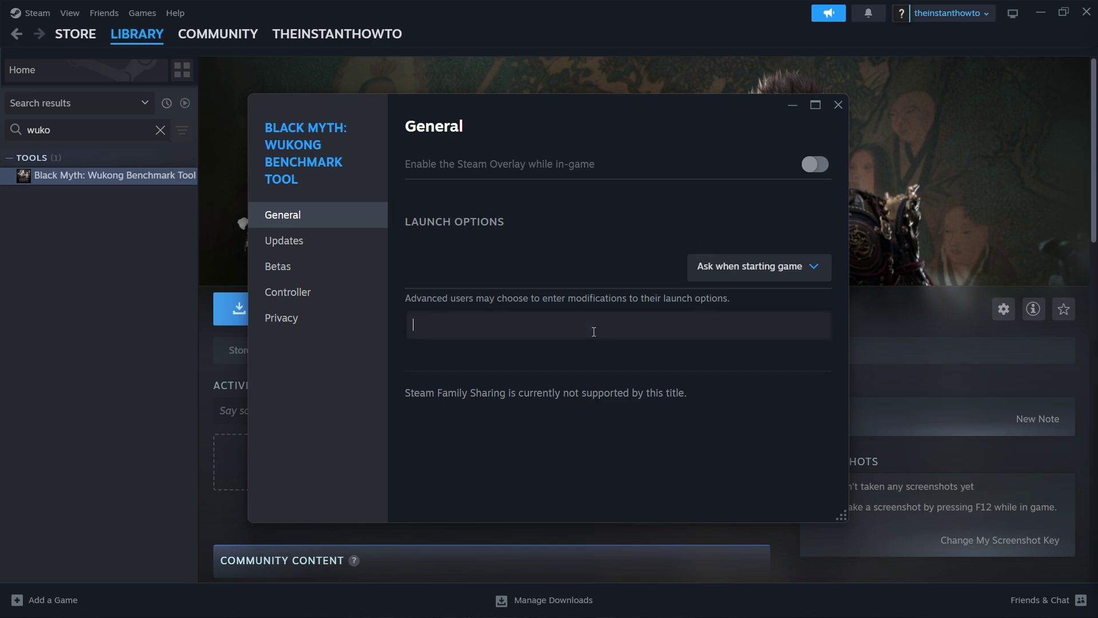
text(-dx11)
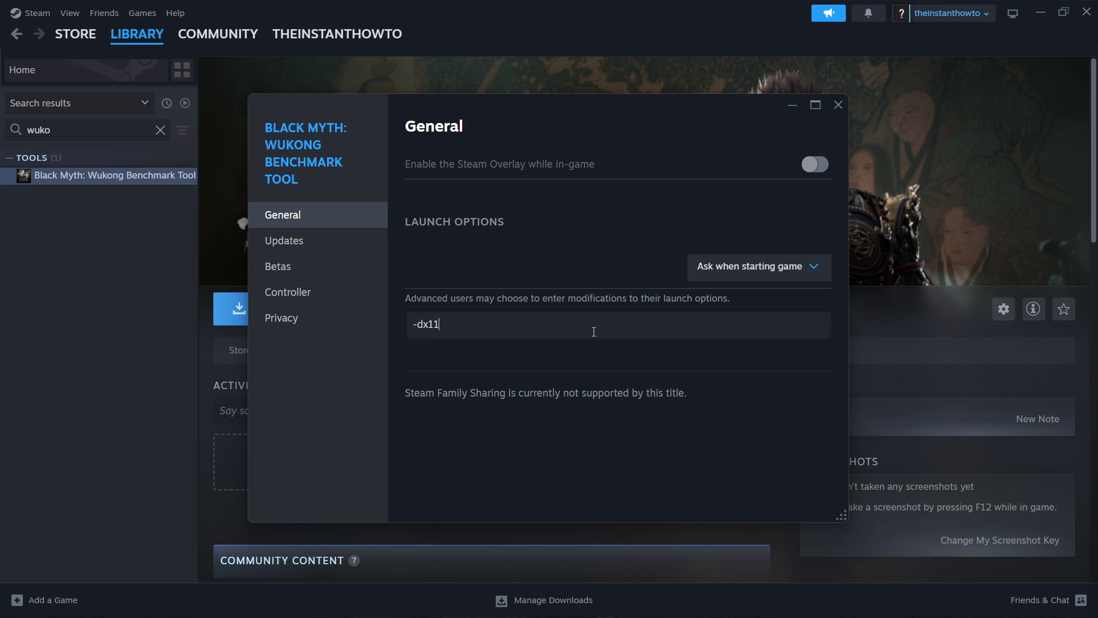
click(838, 104)
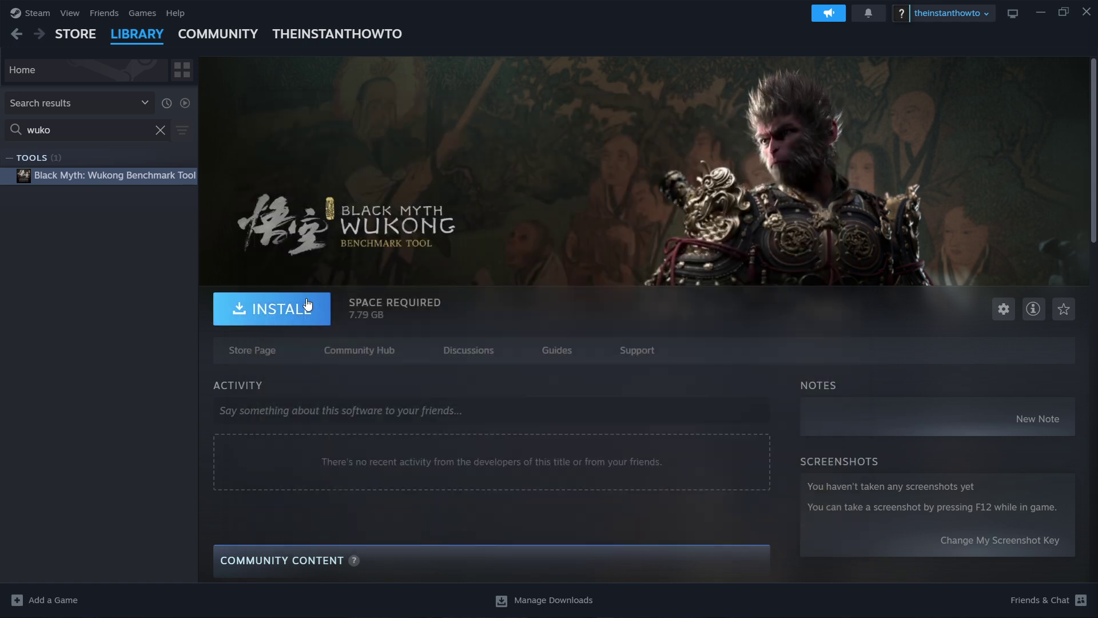
- Change the launch options of Black Myth: Wukong Benchmark Tool to -dx12
right_click(143, 177)
click(197, 292)
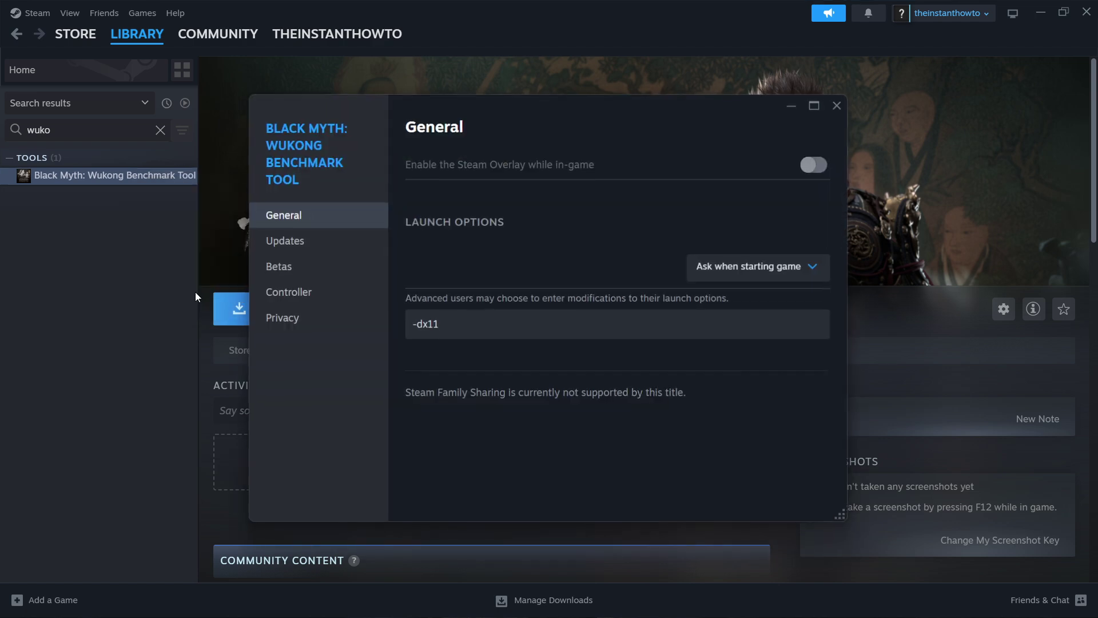
click(457, 331)
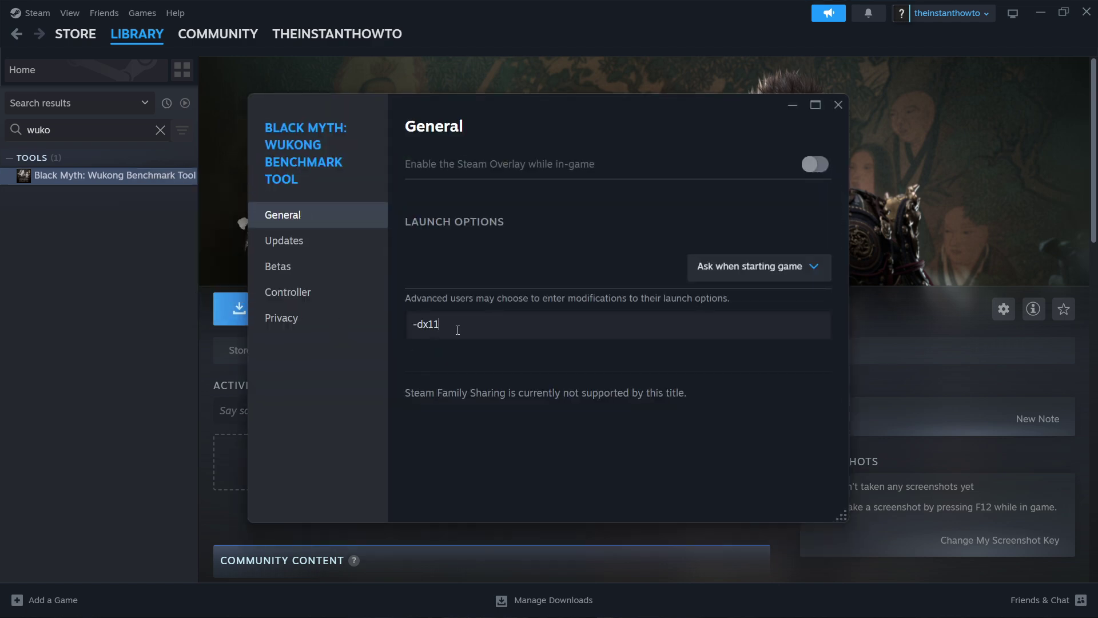
key(BackSpace)
text(2)
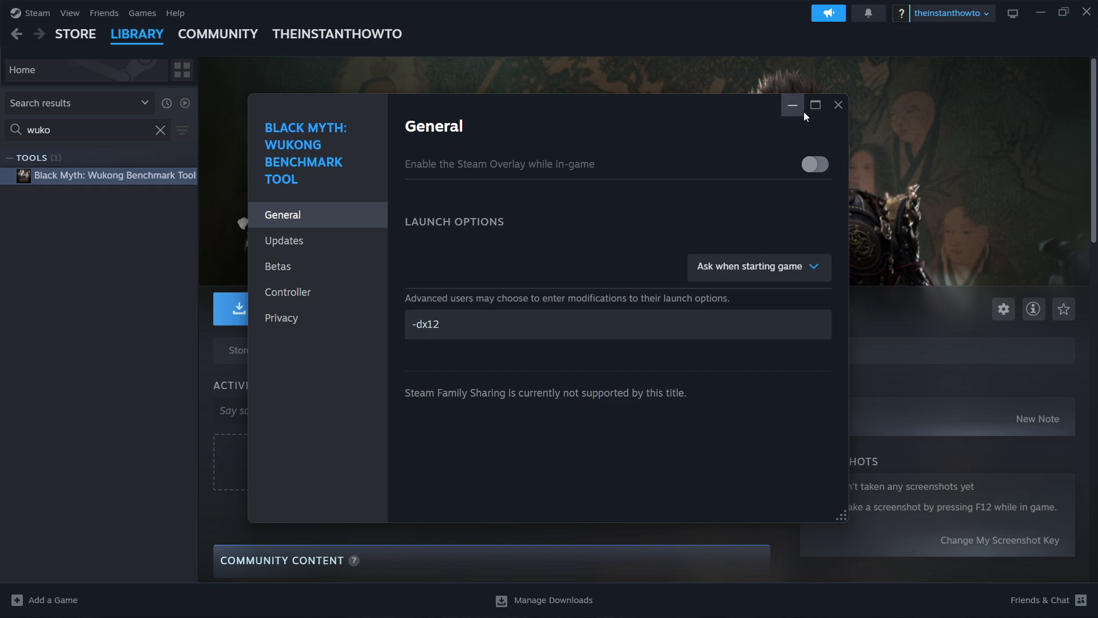
click(839, 105)
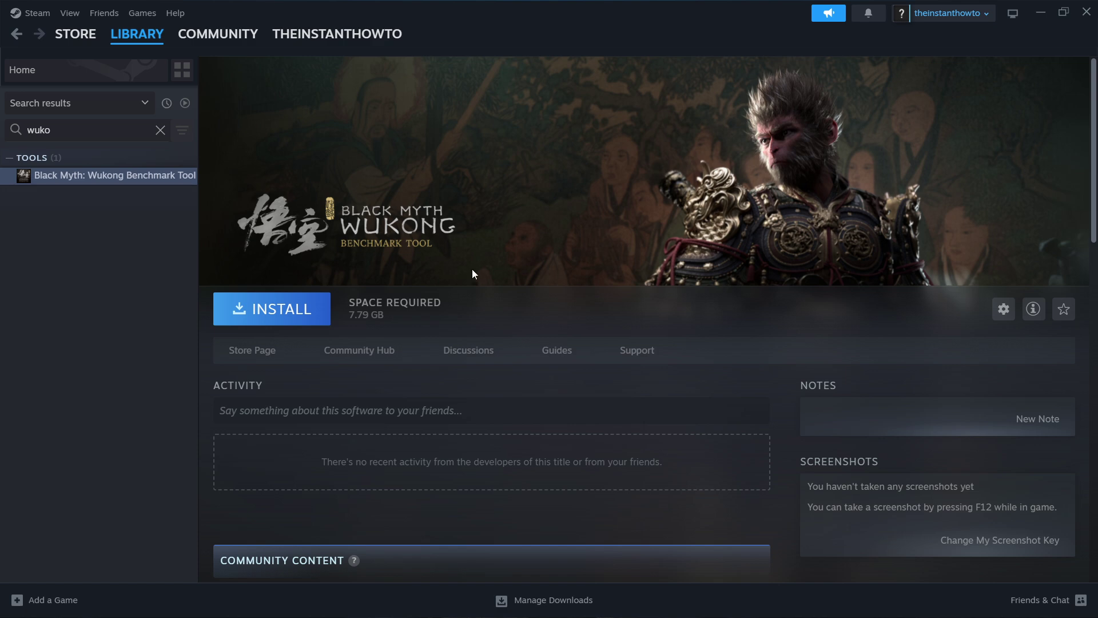
- Clear the launch options in the properties of Black Myth: Wukong Benchmark Tool
right_click(125, 175)
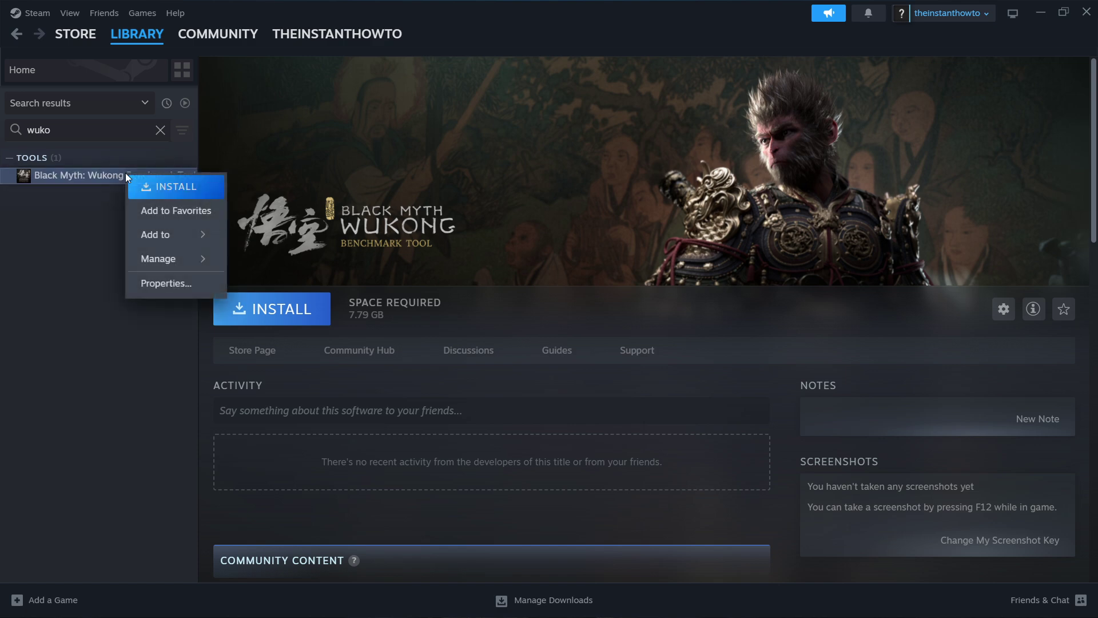
click(161, 282)
drag(534, 323, 402, 326)
key(BackSpace)
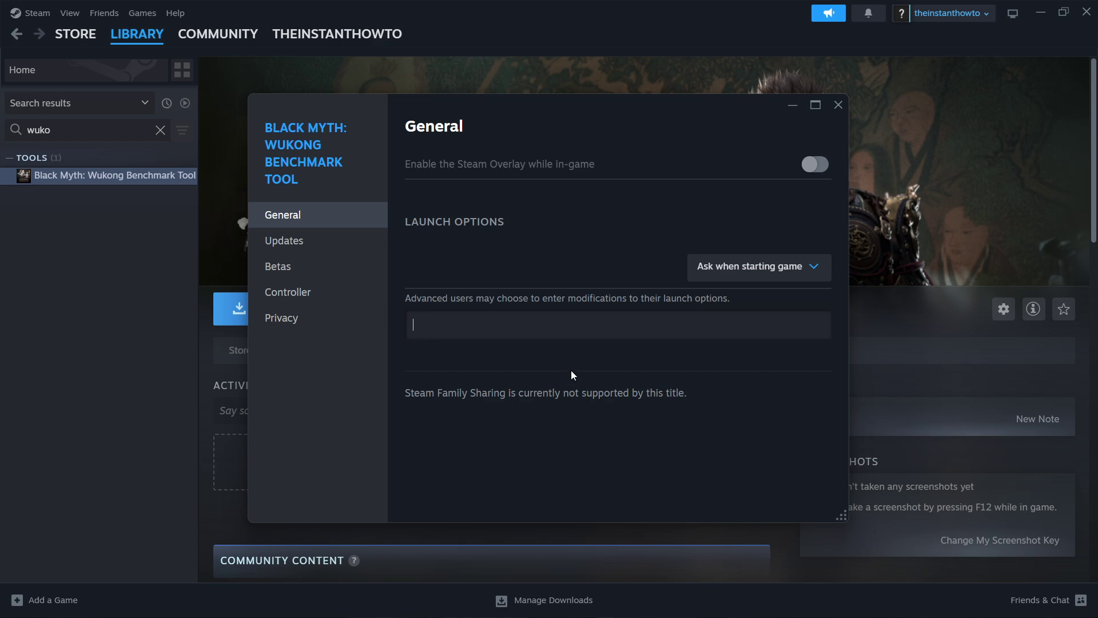
click(834, 110)
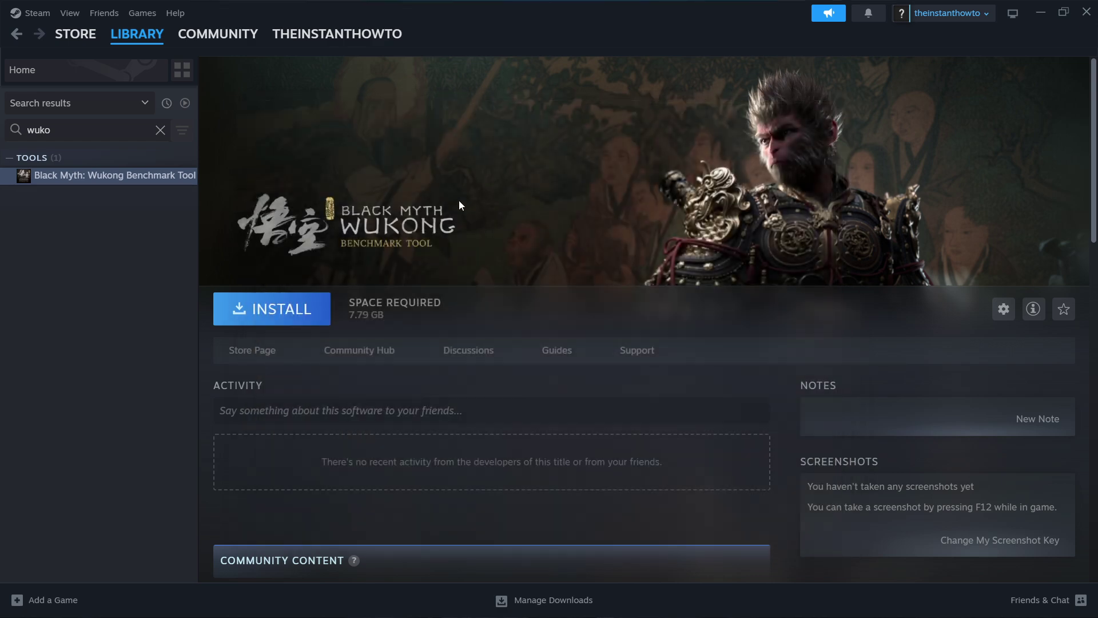